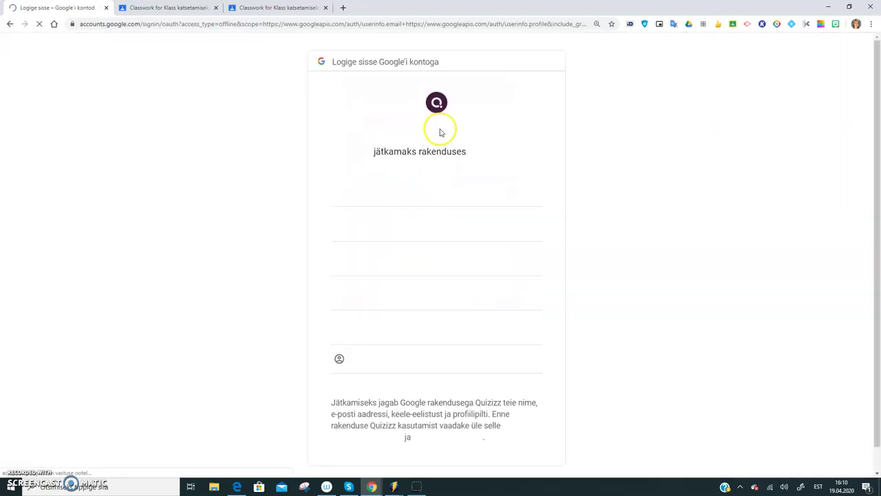
- Sign in to Quizizz with the teacher's Google account and import only the Klass katsetamiseks class from Google Classroom
left_click(403, 297)
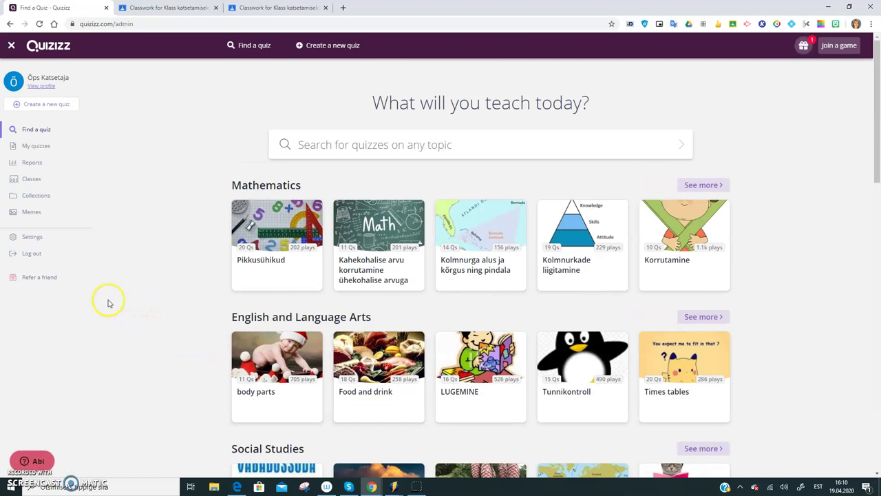
left_click(30, 185)
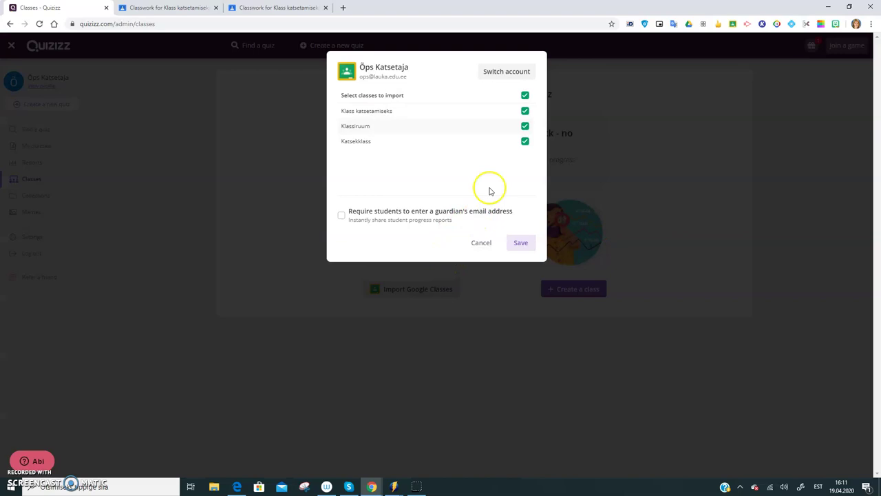
left_click(525, 142)
left_click(525, 127)
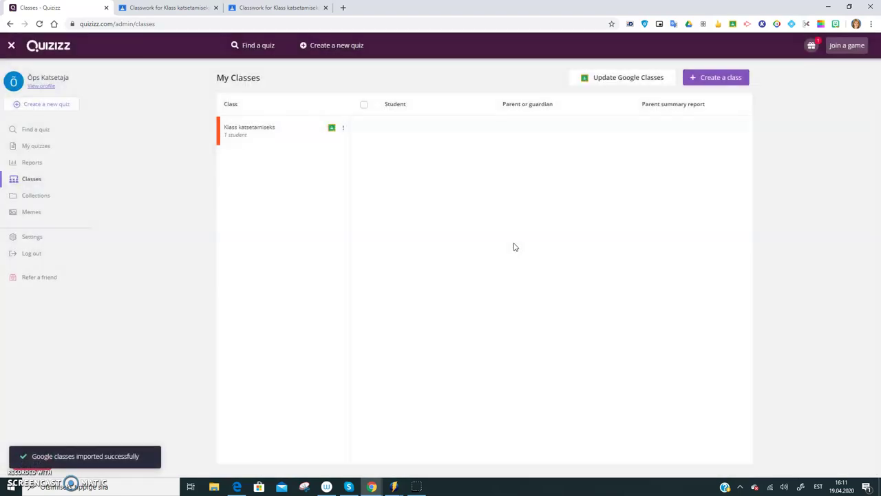
left_click(277, 133)
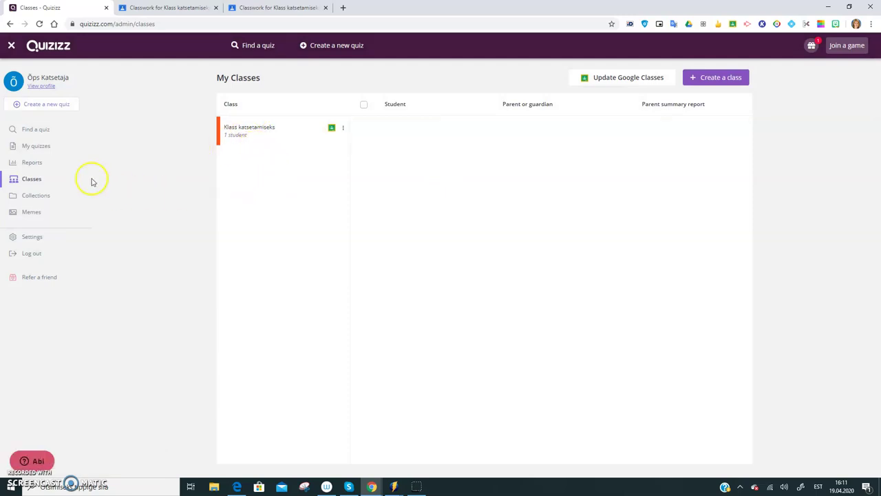
- Find the Korrutamine quiz among the Mathematics quizzes and set it up as a homework game
left_click(67, 134)
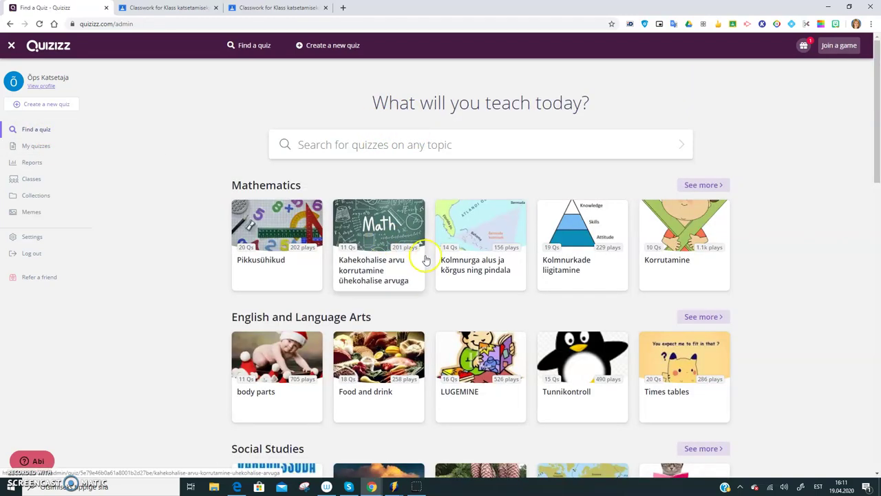
left_click(679, 261)
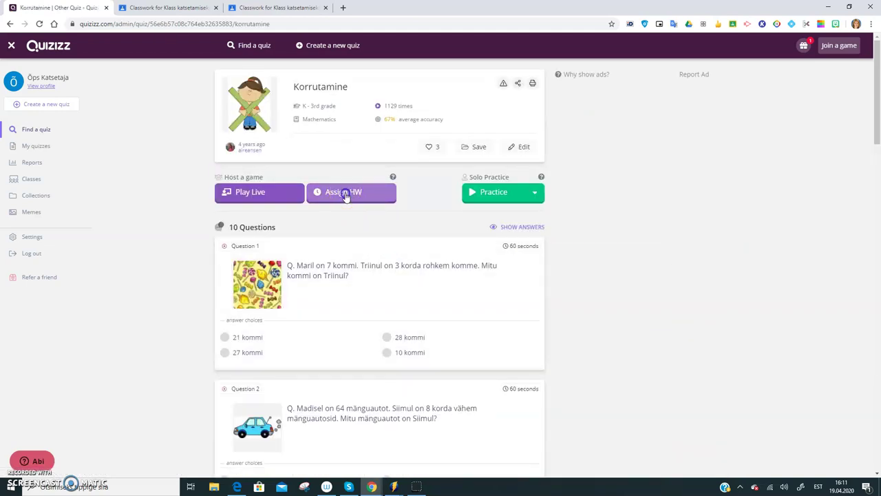
left_click(346, 193)
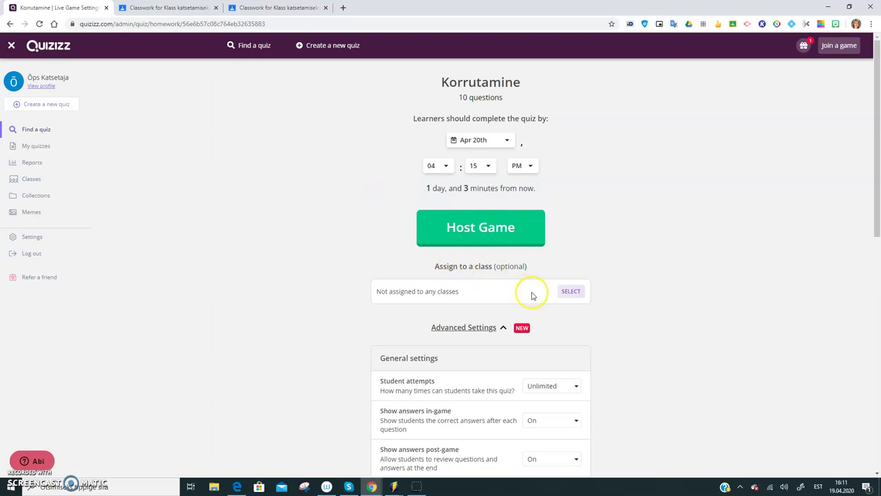
- Assign the quiz to Klass katsetamiseks with the assignment title Korrutamine, starting now
left_click(568, 292)
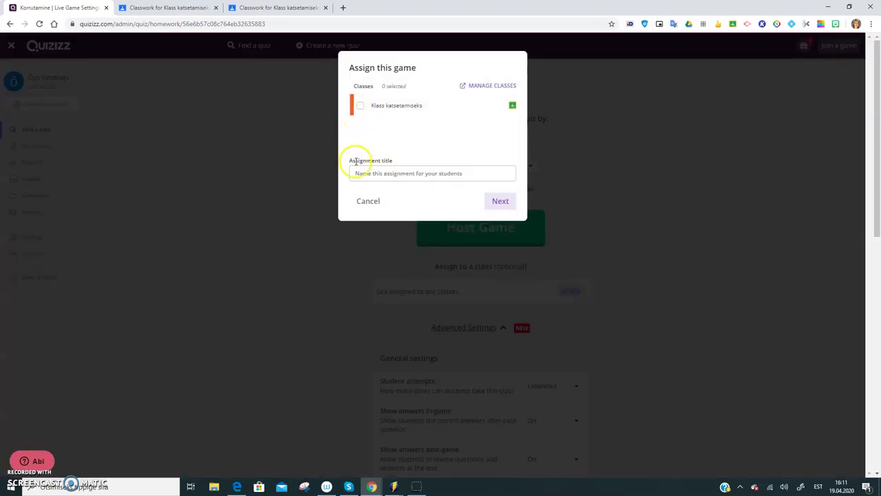
left_click(360, 109)
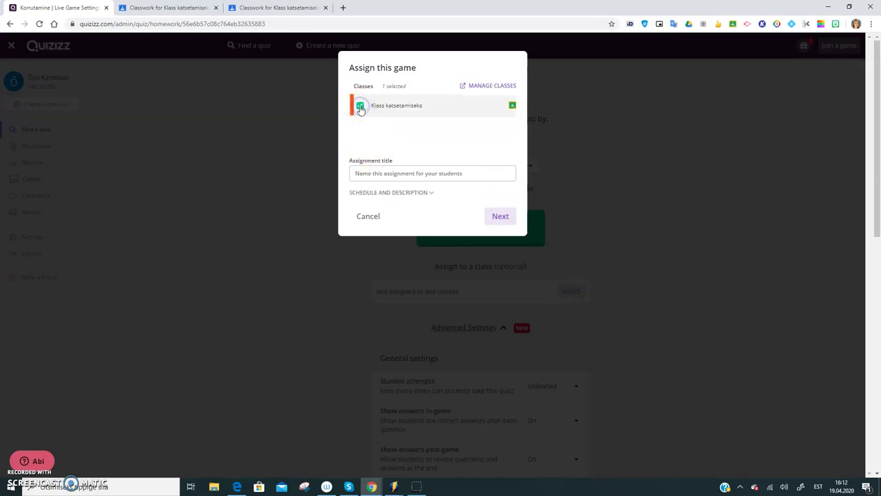
left_click(403, 177)
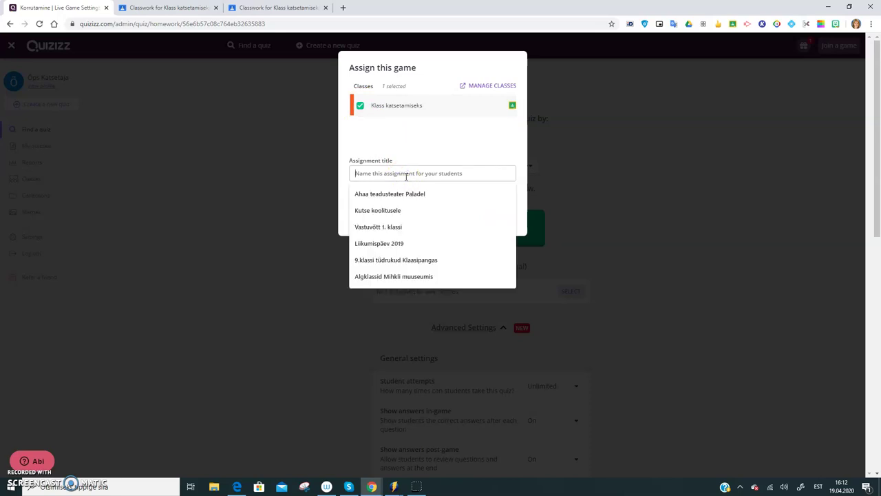
type("Korrutamine")
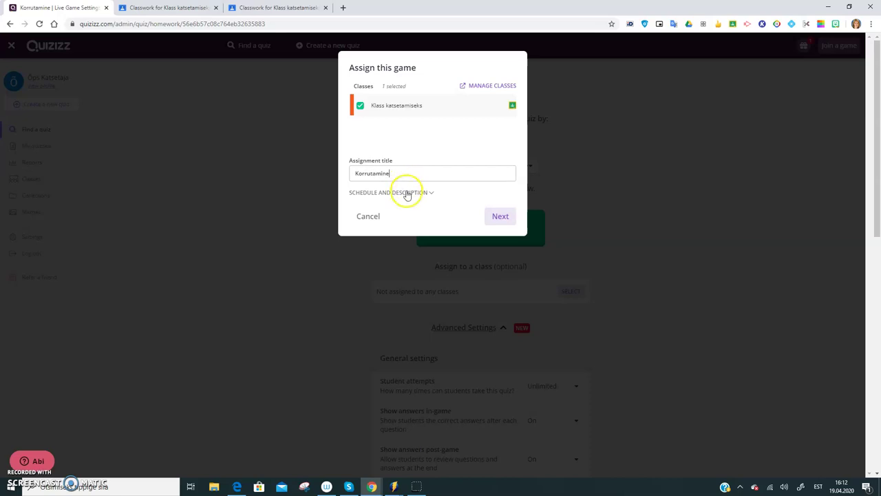
left_click(407, 192)
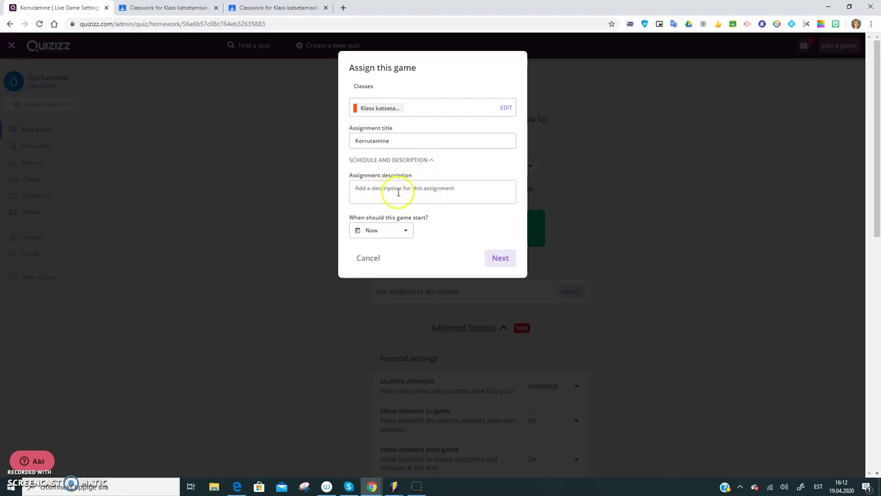
left_click(406, 233)
left_click(499, 254)
left_click(501, 258)
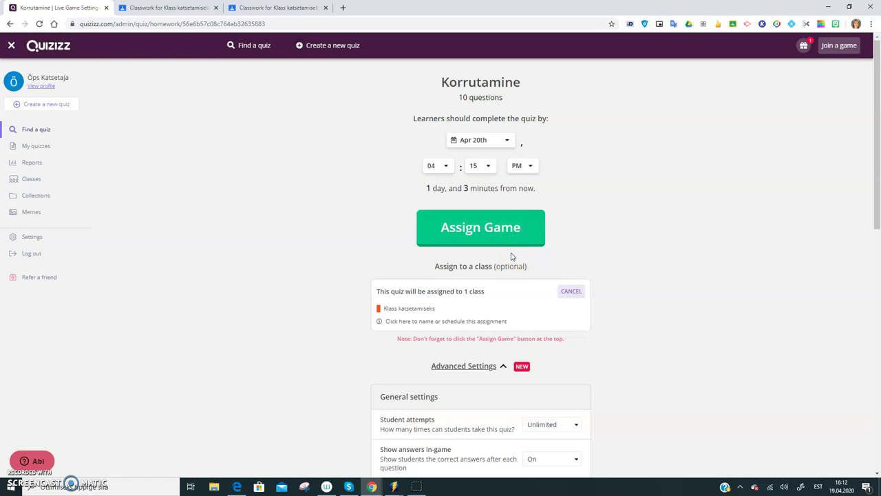
left_click(484, 233)
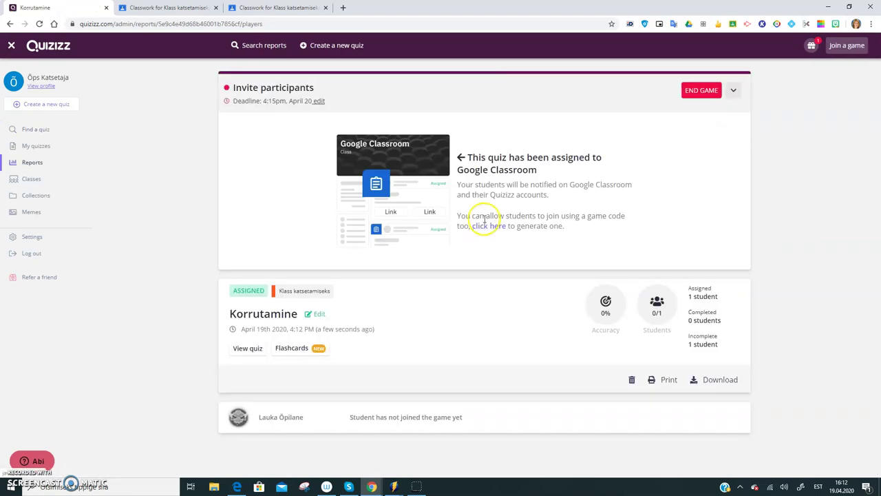
- Switch to the teacher's Google Classroom and check the refreshed class stream for the new assignment
left_click(180, 10)
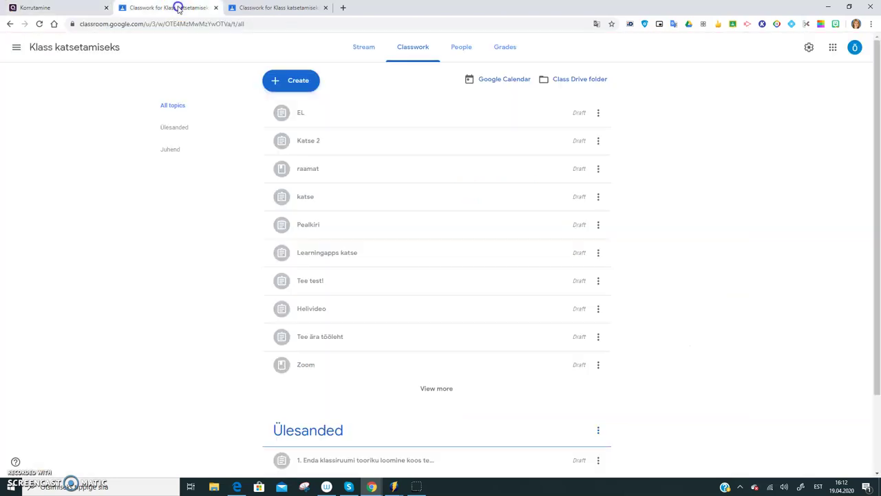
left_click(366, 49)
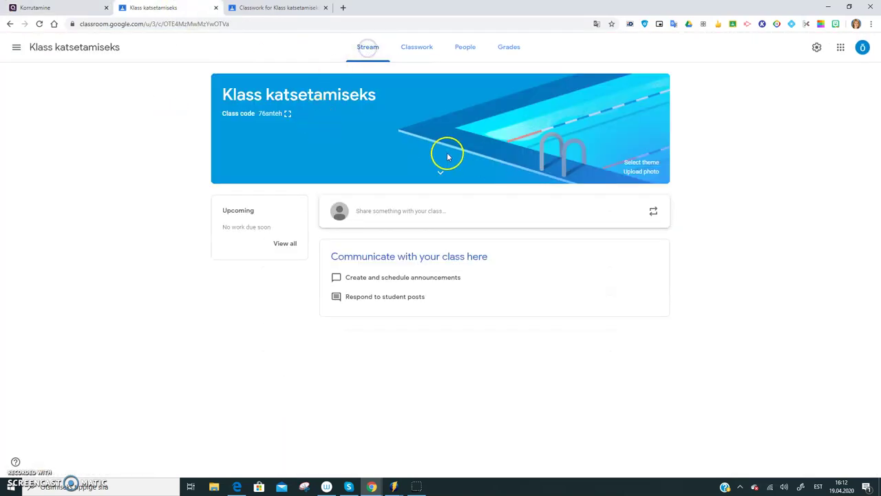
left_click(40, 24)
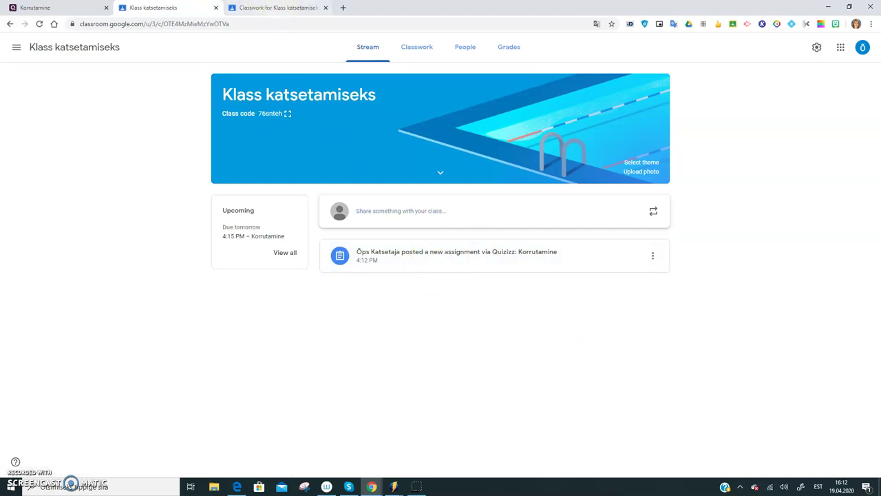
- Switch to the student's Google Classroom, refresh the class stream and open the Korrutamine assignment
left_click(275, 7)
left_click(393, 52)
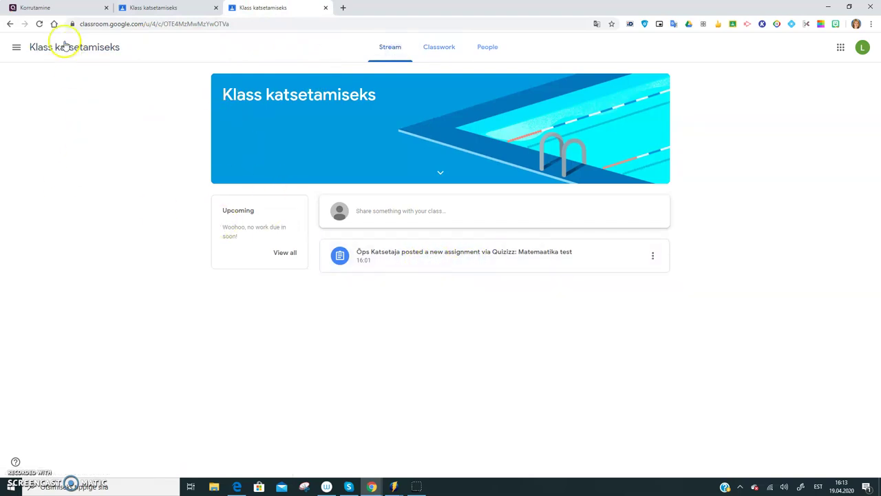
left_click(39, 23)
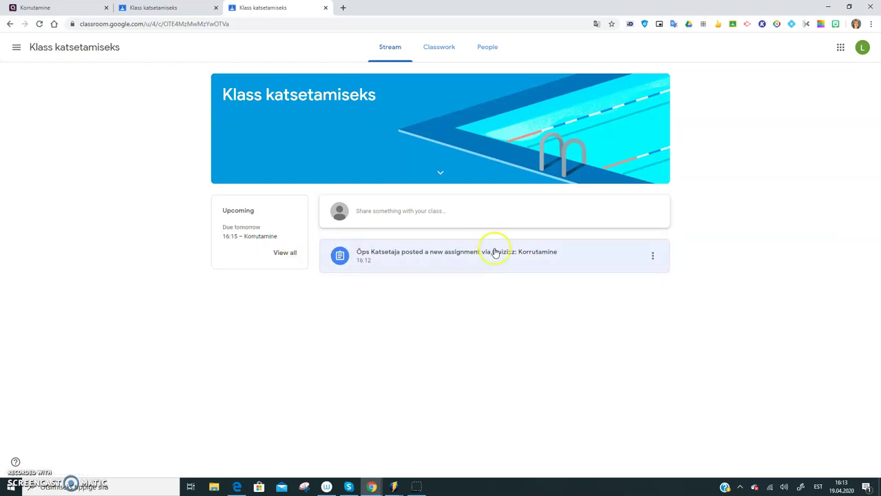
left_click(525, 261)
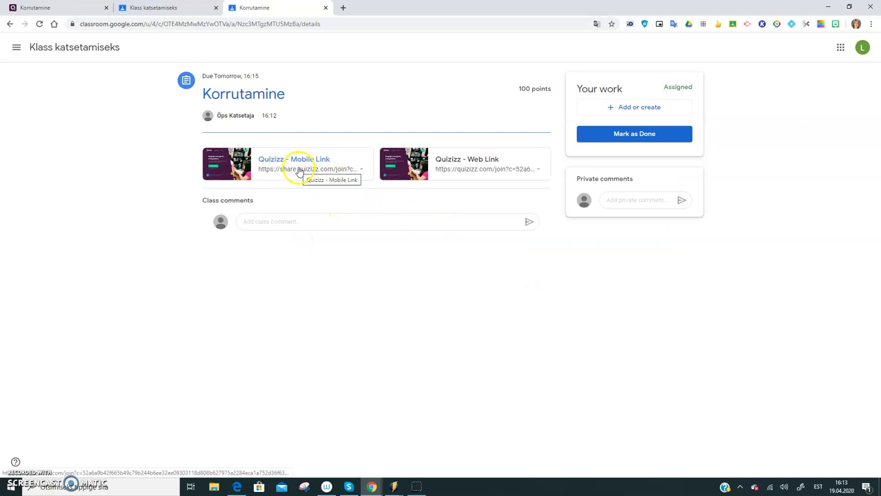
- Join the Korrutamine quiz through its Quizizz web link with the student's Google account and start the game
left_click(448, 165)
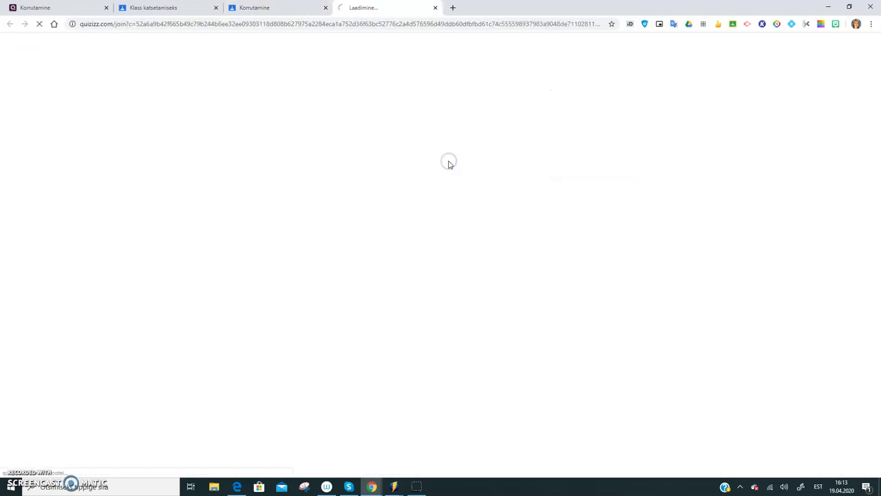
left_click(397, 331)
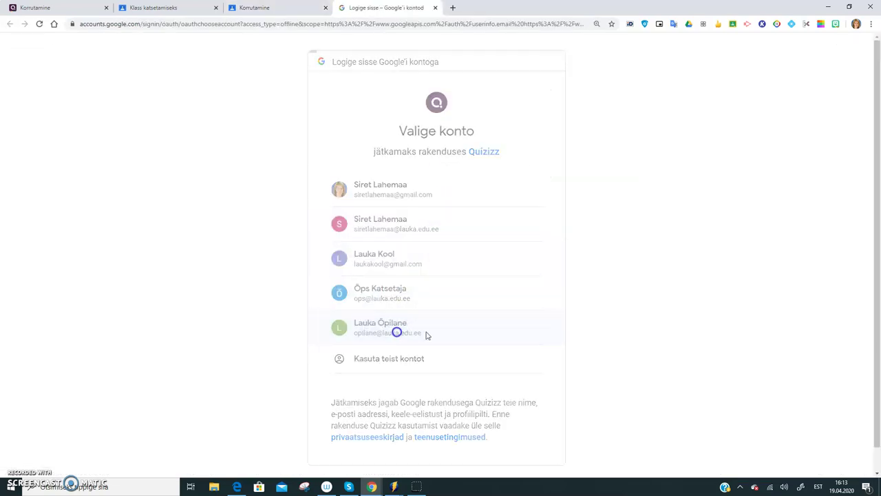
left_click(517, 436)
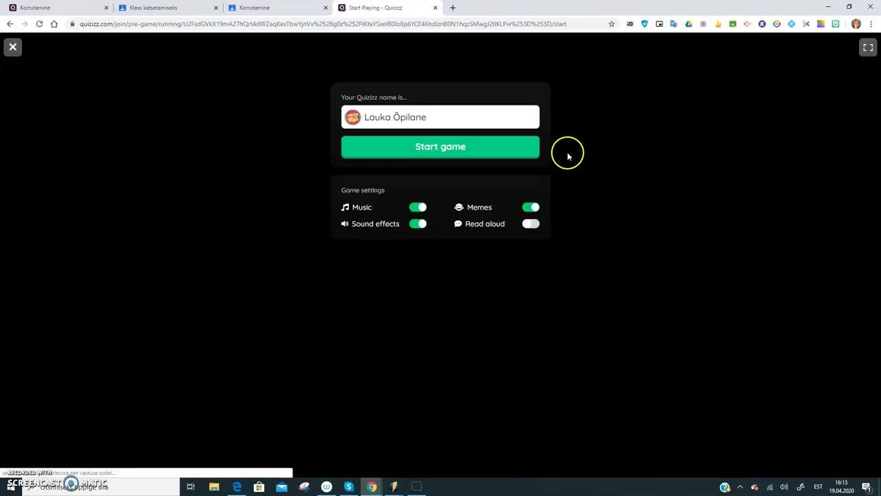
left_click(446, 153)
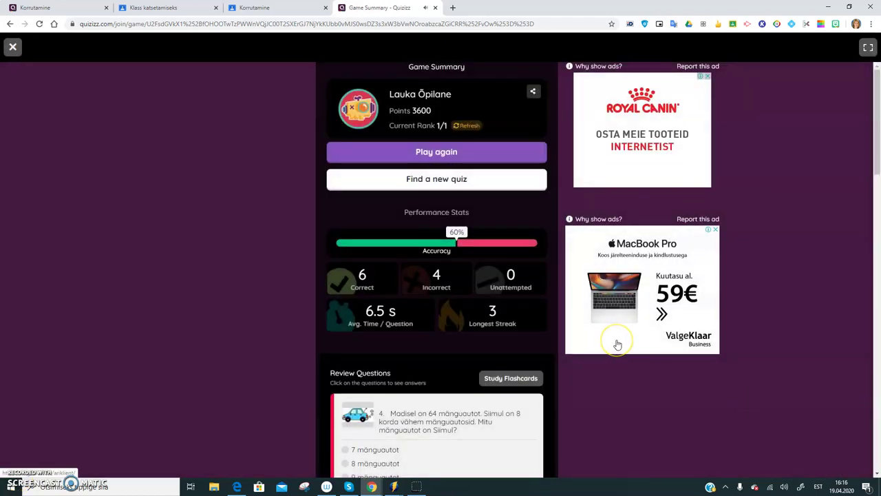
- Review the performance stats and question results in the student's game summary
left_click(613, 346)
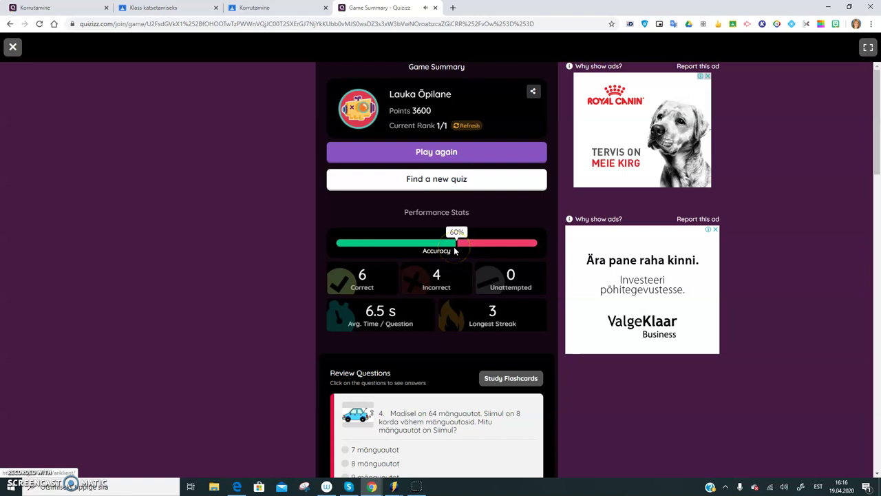
scroll(513, 316, "down", 15)
scroll(499, 310, "up", 15)
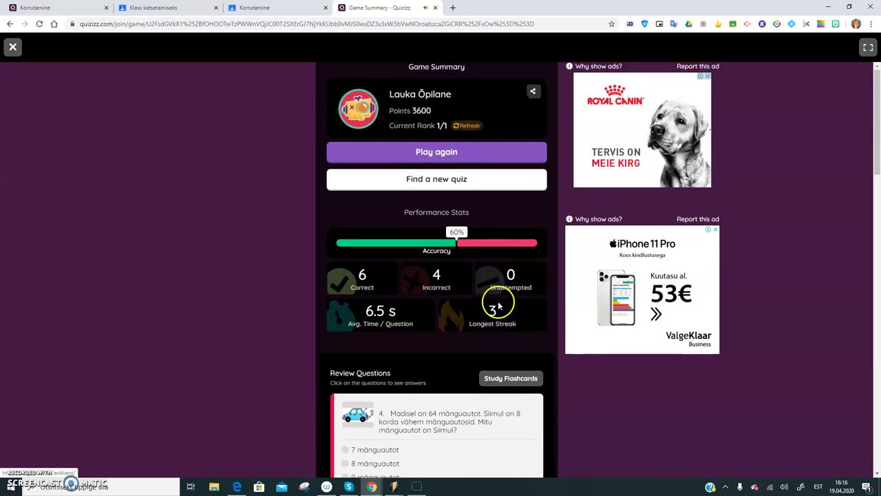
- Close the game summary and open the Klass katsetamiseks gradebook in the teacher's Google Classroom
left_click(436, 8)
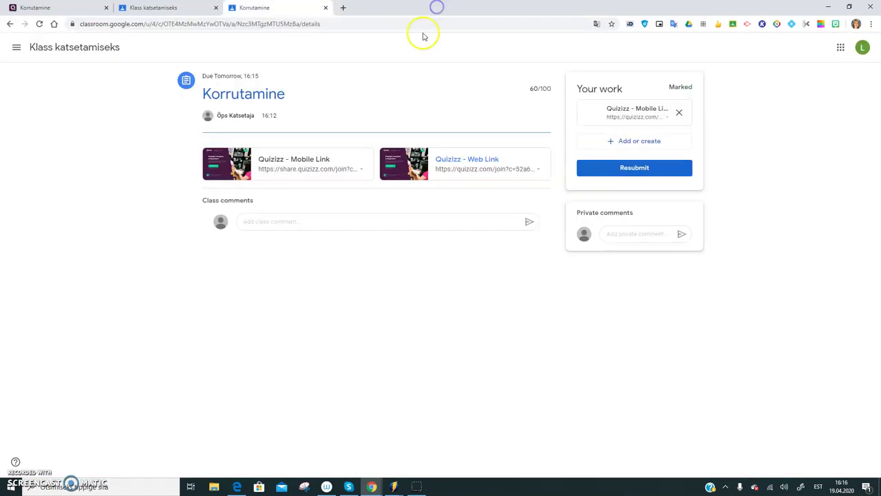
left_click(152, 8)
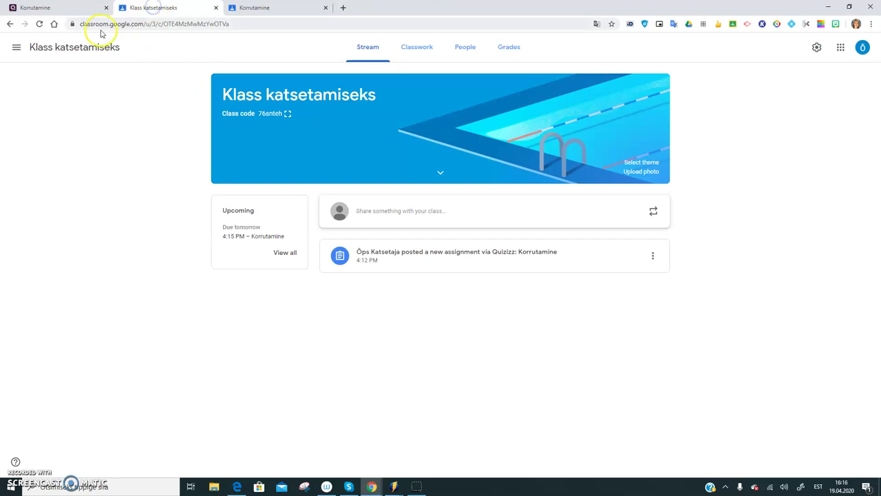
left_click(506, 49)
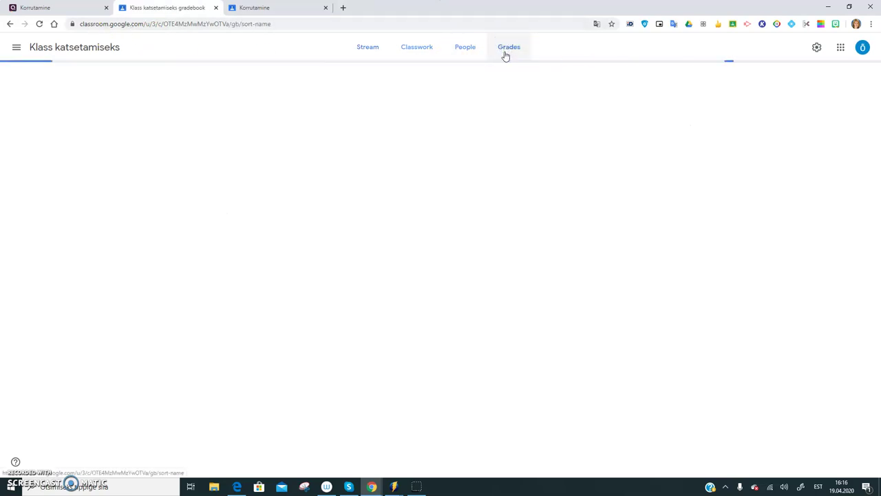